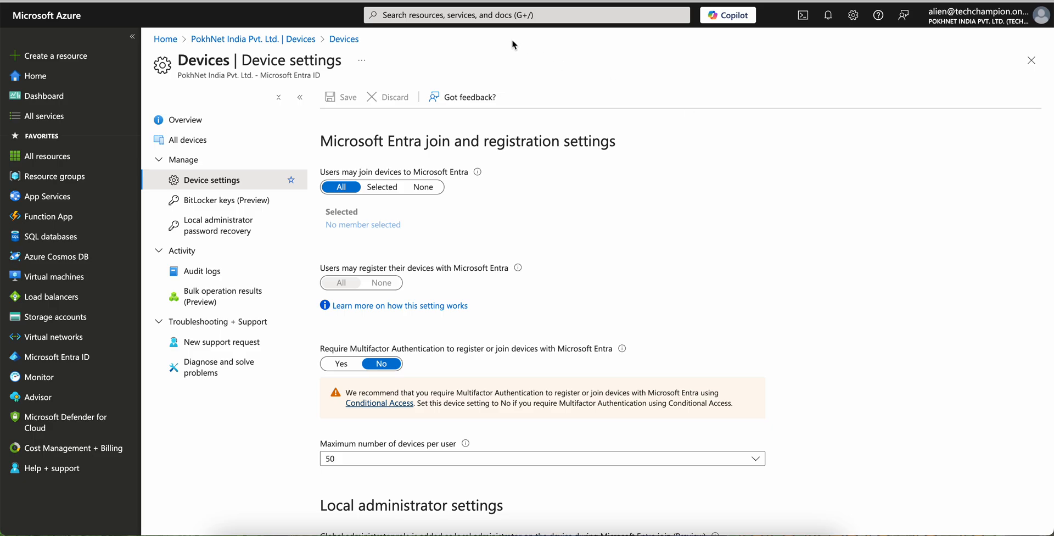
- Open the Device settings page for devices in Microsoft Entra ID
{"action": "left_click", "coordinate": [303, 37]}
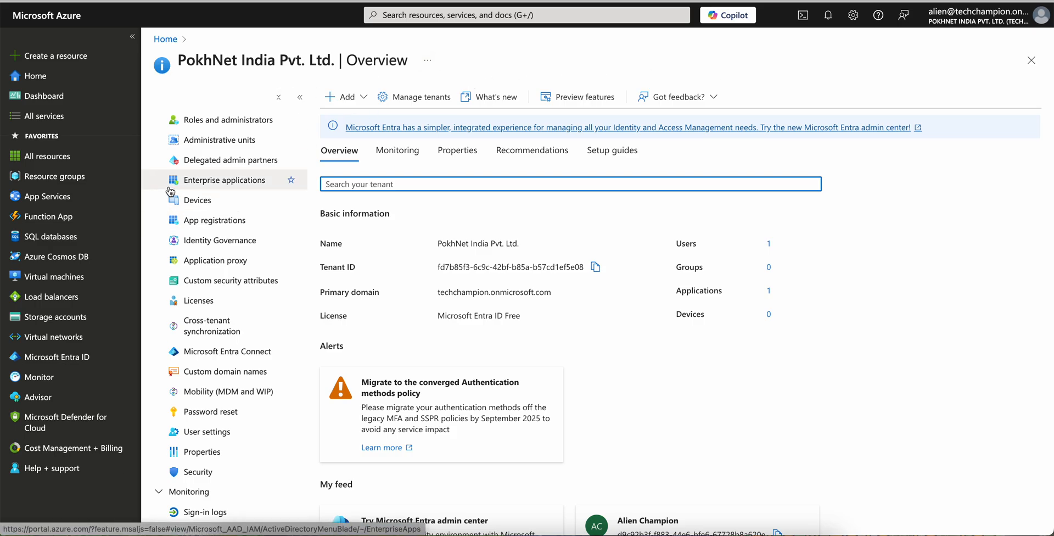
{"action": "left_click", "coordinate": [83, 81]}
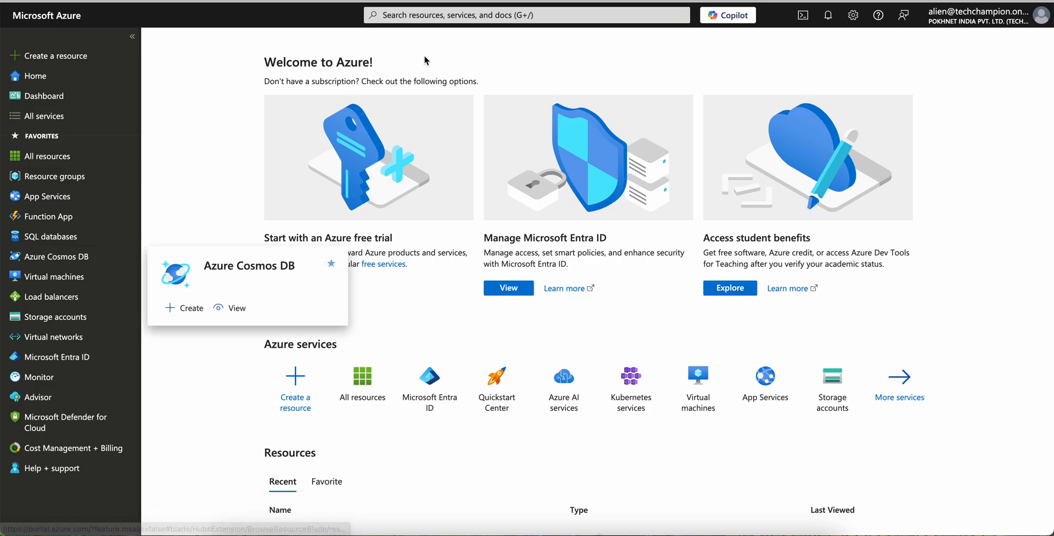
{"action": "left_click", "coordinate": [87, 359]}
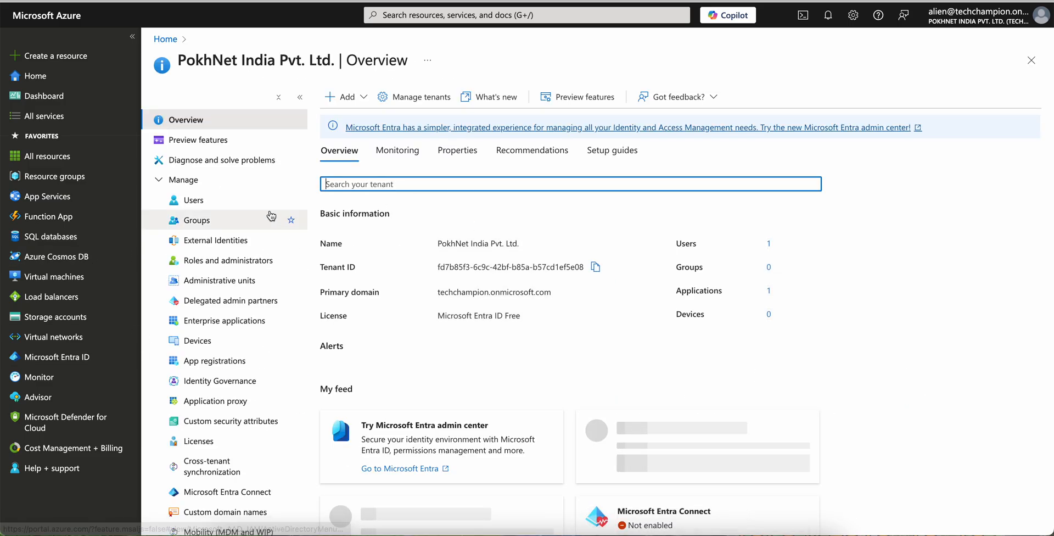
{"action": "left_click", "coordinate": [406, 17]}
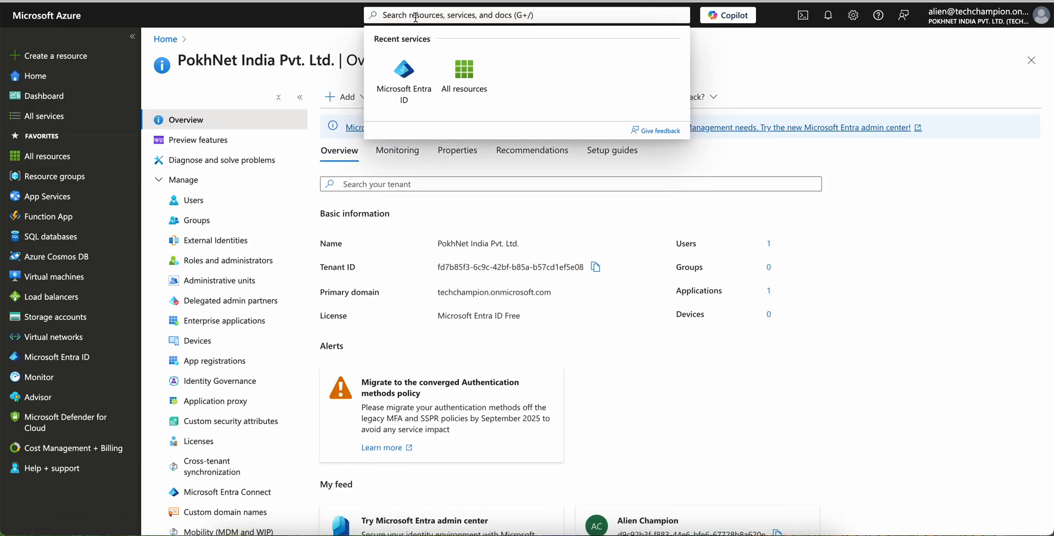
{"action": "left_click", "coordinate": [416, 104]}
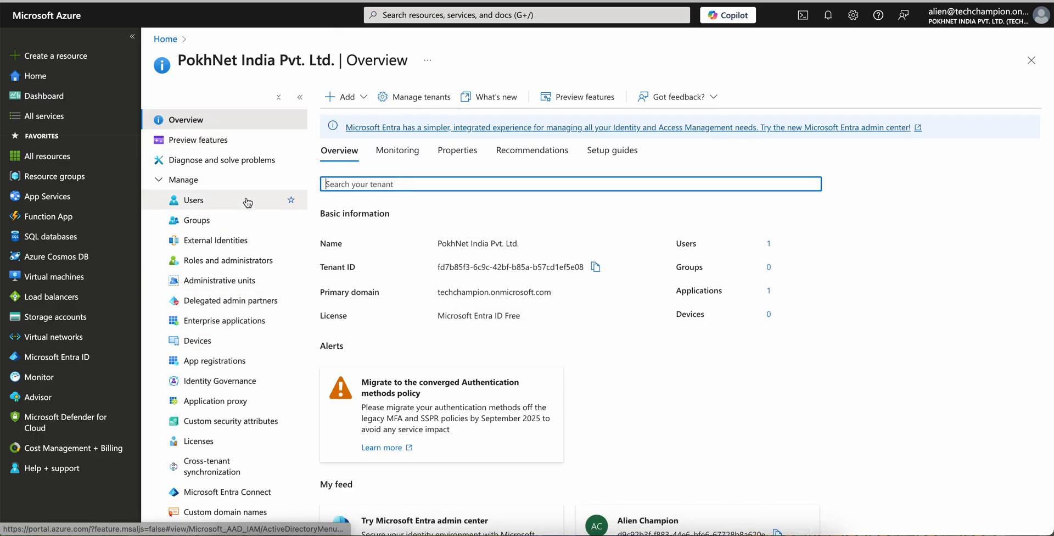
{"action": "left_click", "coordinate": [227, 339]}
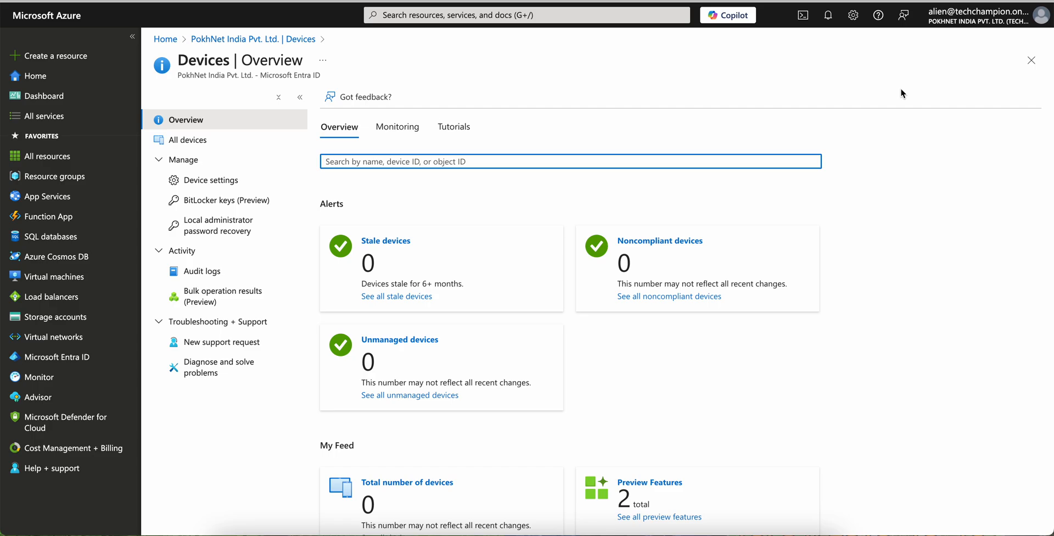
{"action": "left_click", "coordinate": [733, 111]}
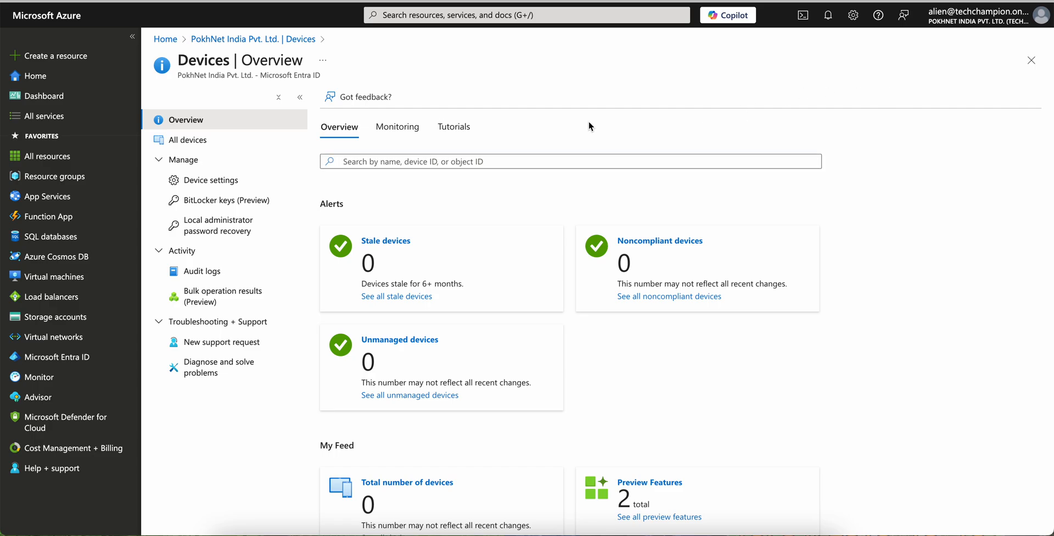
{"action": "left_click", "coordinate": [241, 182]}
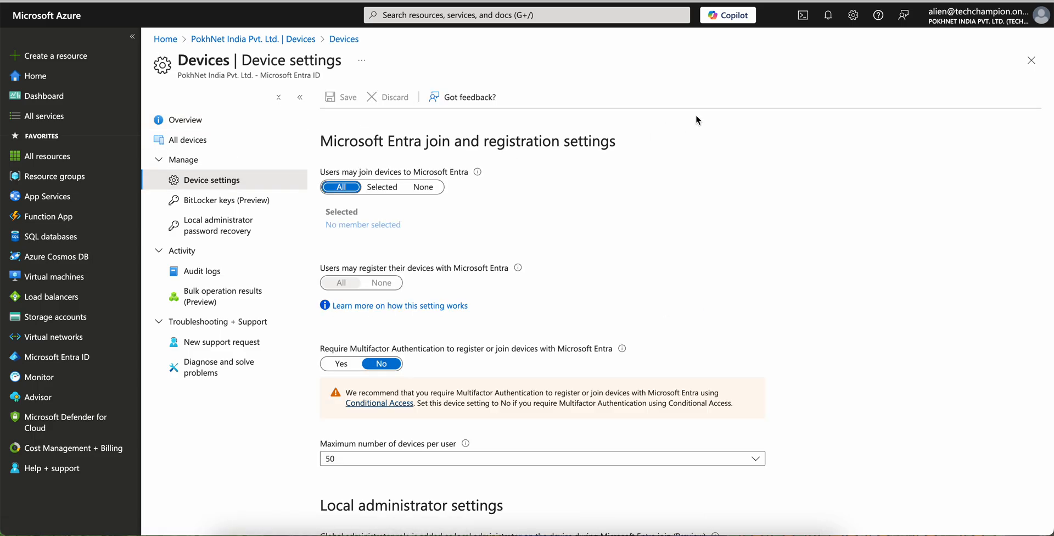
- Set the maximum number of devices per user to 20 (Recommended)
{"action": "left_click_drag", "start_coordinate": [323, 142], "coordinate": [436, 142]}
{"action": "left_click", "coordinate": [638, 152]}
{"action": "left_click_drag", "start_coordinate": [639, 152], "coordinate": [404, 142]}
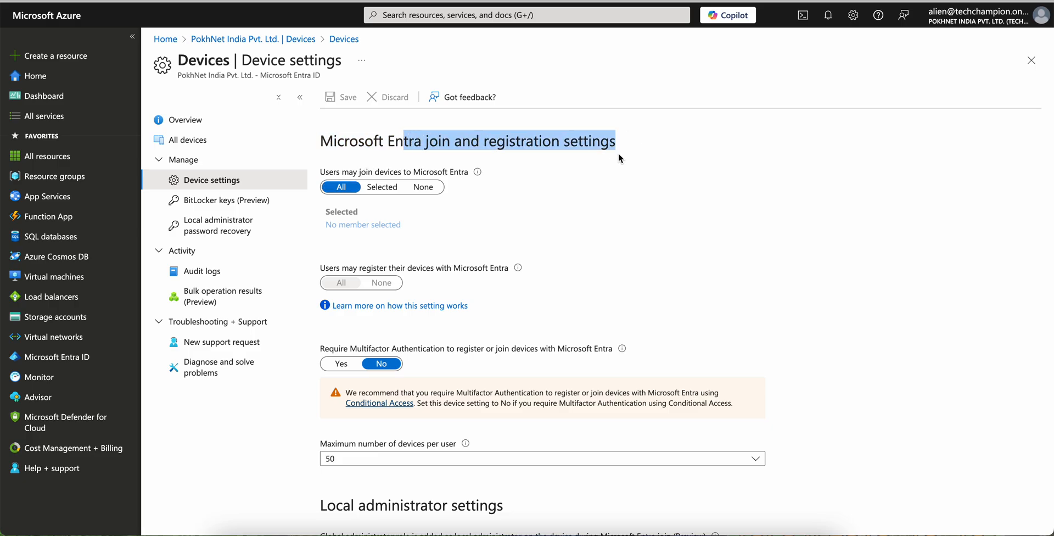
{"action": "left_click", "coordinate": [646, 152]}
{"action": "scroll", "coordinate": [725, 201], "scroll_direction": "down", "scroll_amount": 1}
{"action": "scroll", "coordinate": [725, 205], "scroll_direction": "down", "scroll_amount": 4}
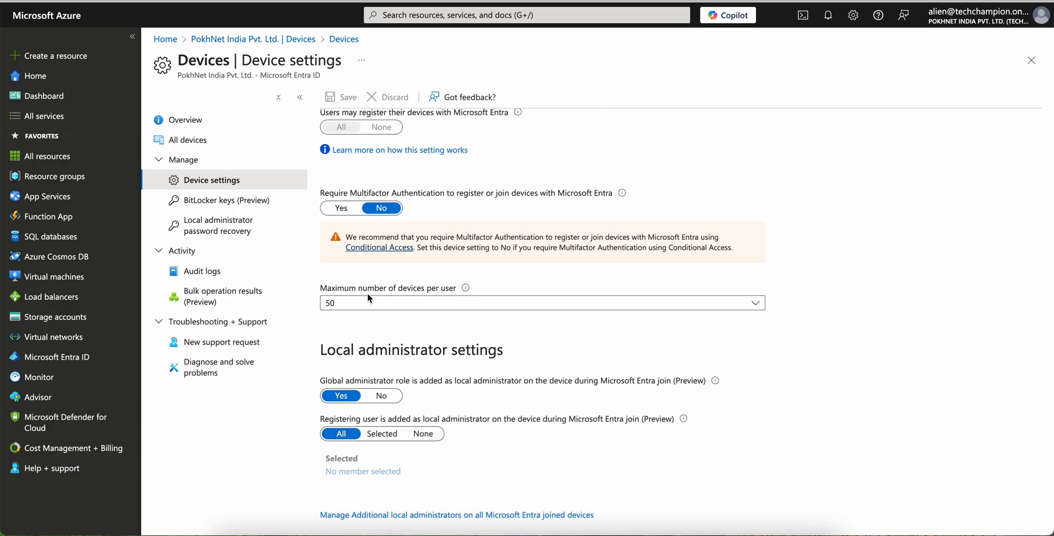
{"action": "mouse_move", "coordinate": [466, 290]}
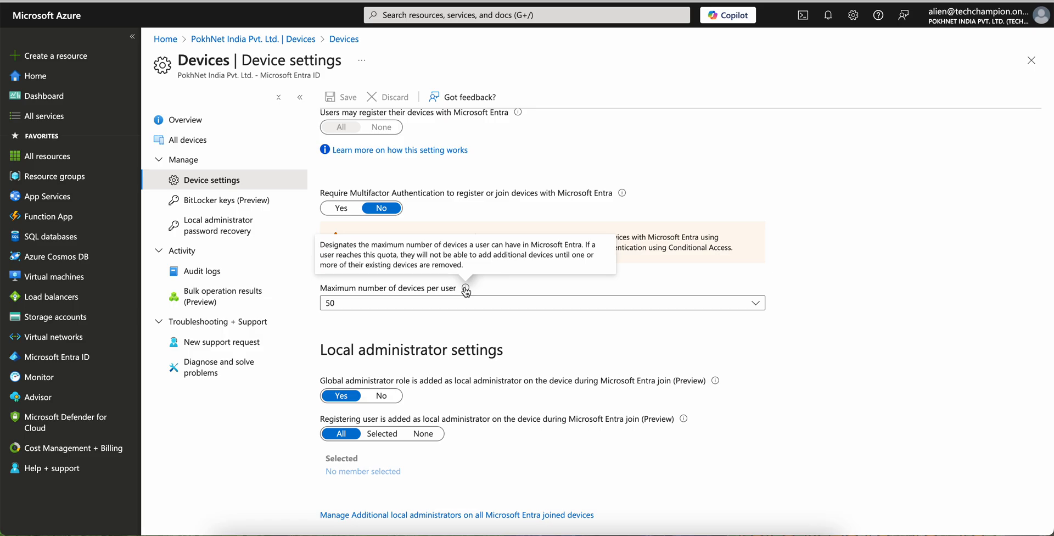
{"action": "left_click", "coordinate": [464, 303]}
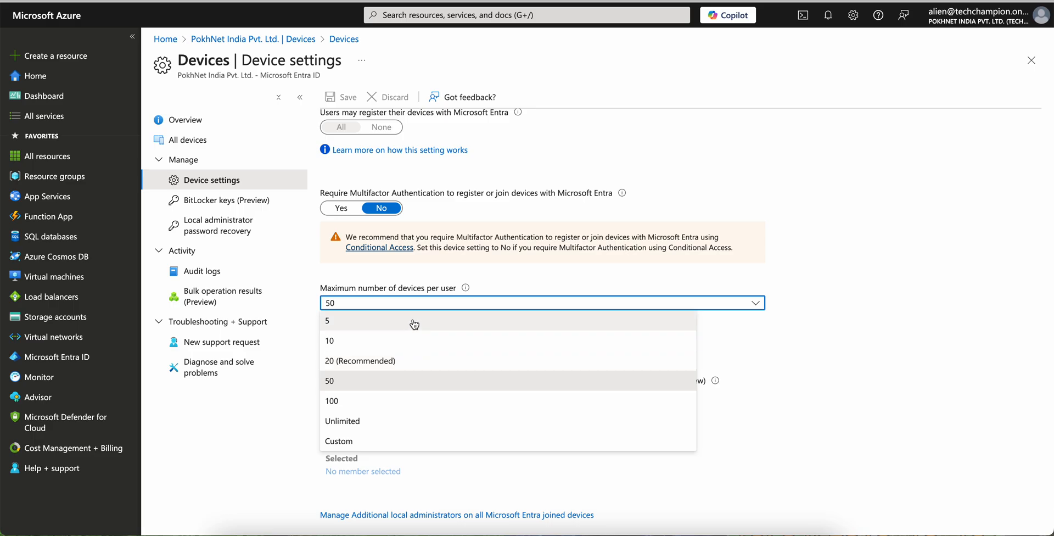
{"action": "left_click", "coordinate": [399, 361]}
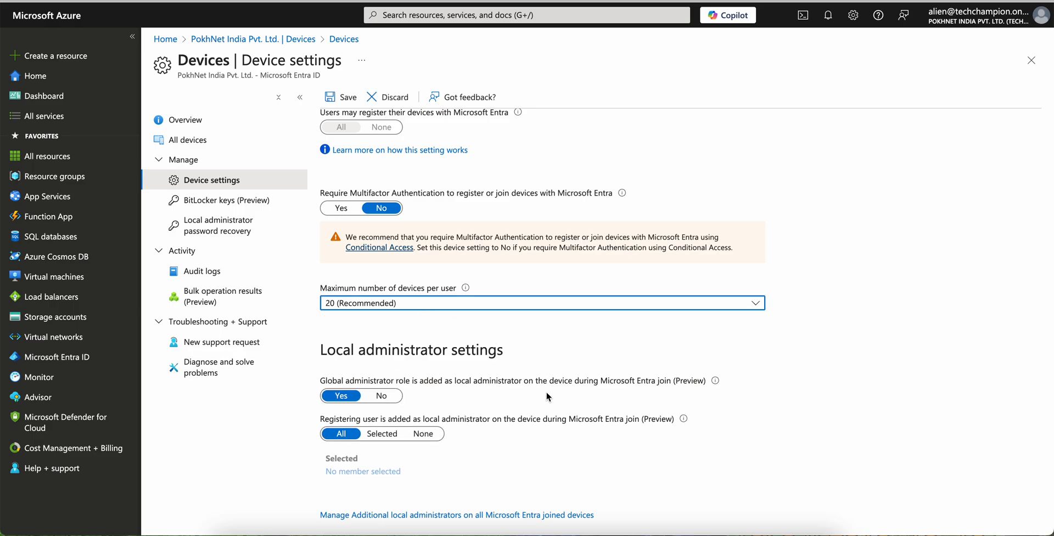
- Try enabling the Microsoft Entra Local Administrator Password Solution (LAPS), and switch it back to No
{"action": "scroll", "coordinate": [595, 406], "scroll_direction": "down", "scroll_amount": 1}
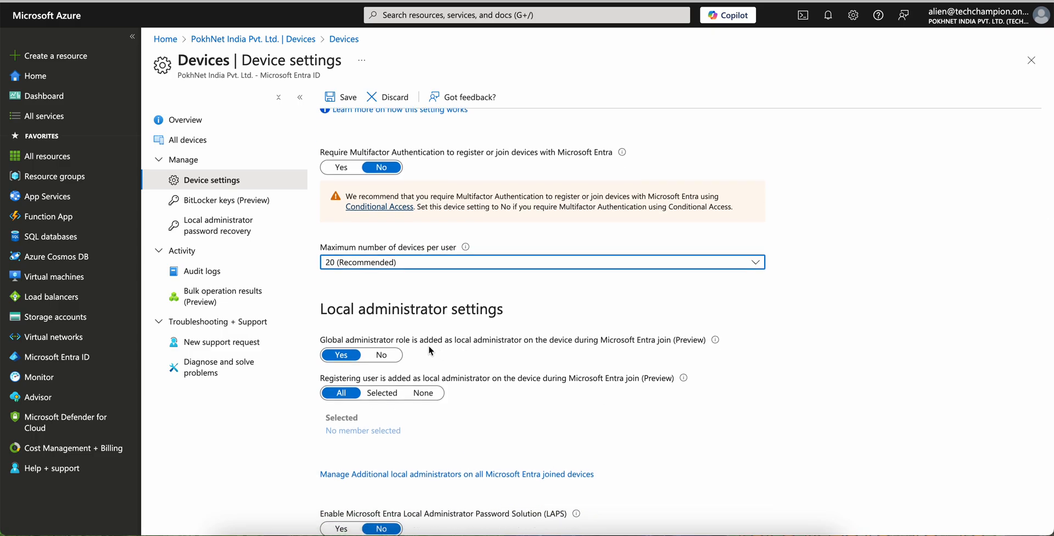
{"action": "scroll", "coordinate": [559, 351], "scroll_direction": "down", "scroll_amount": 3}
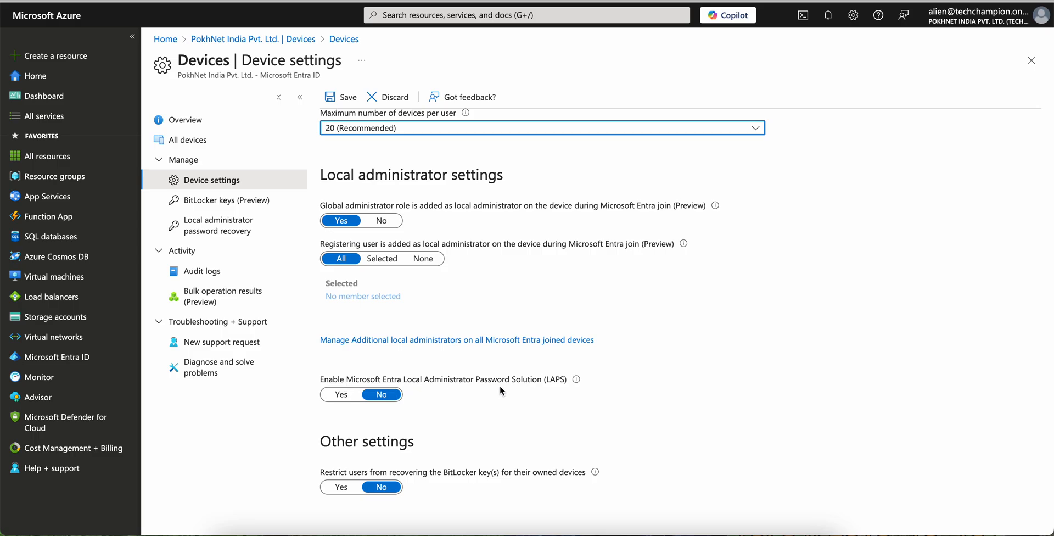
{"action": "left_click", "coordinate": [341, 394]}
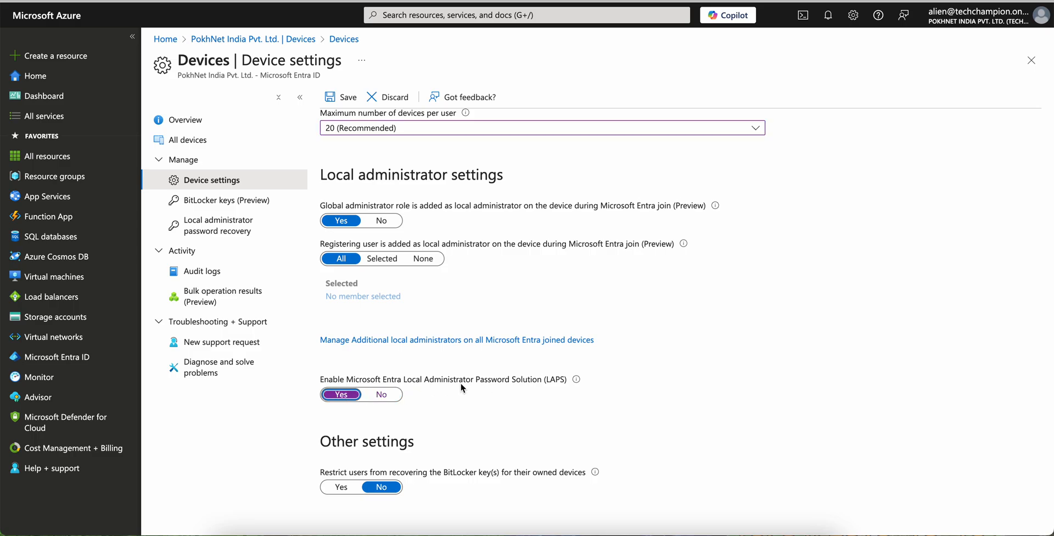
{"action": "left_click", "coordinate": [381, 394]}
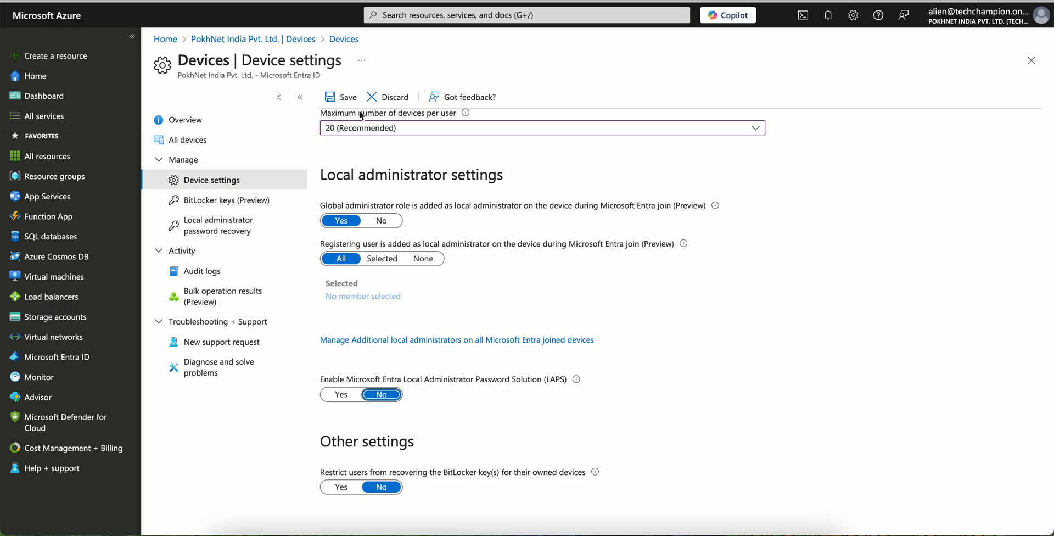
- Save the device settings and reload the page to check the stored device limit
{"action": "left_click", "coordinate": [345, 97]}
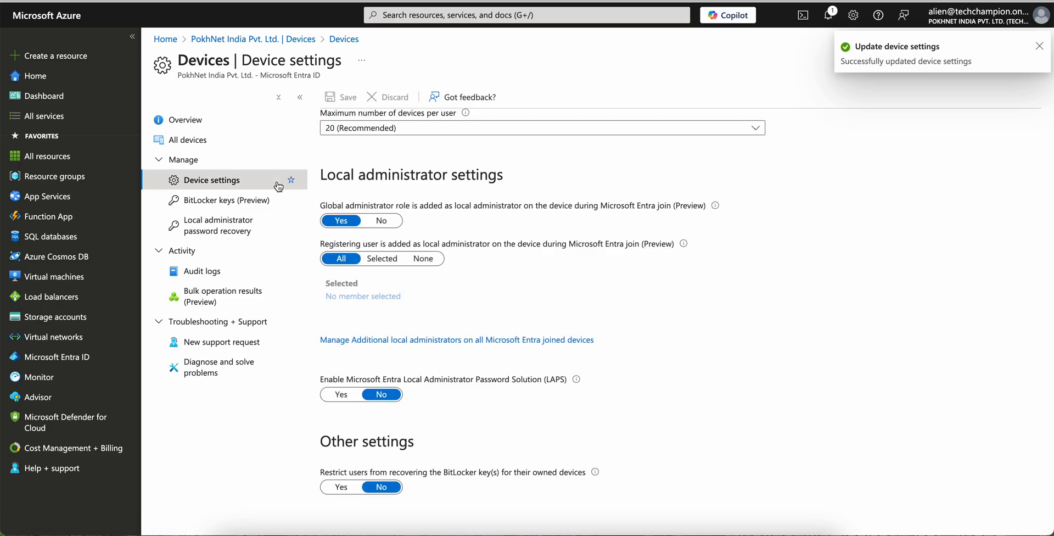
{"action": "left_click", "coordinate": [235, 200]}
{"action": "left_click", "coordinate": [233, 179]}
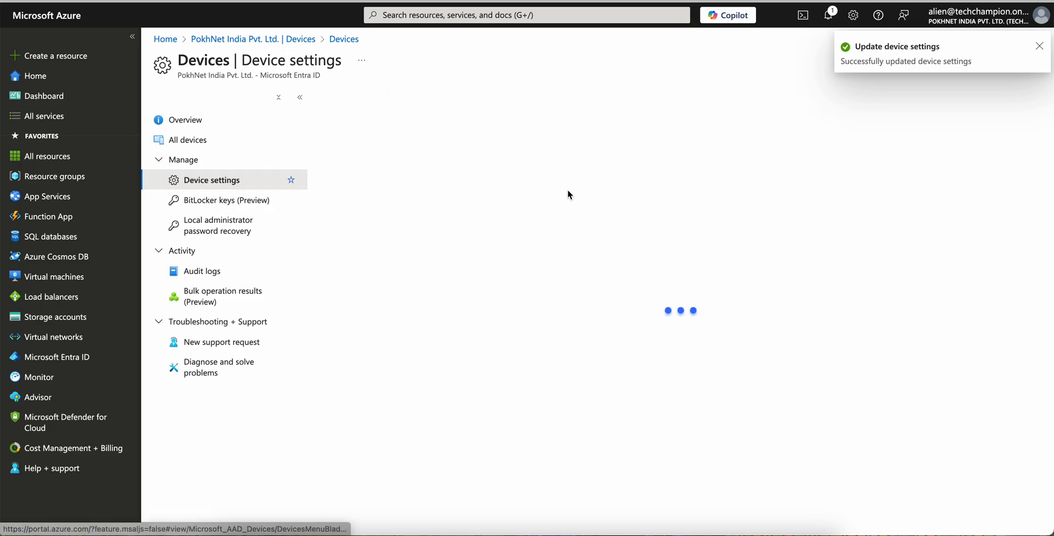
{"action": "scroll", "coordinate": [664, 202], "scroll_direction": "down", "scroll_amount": 3}
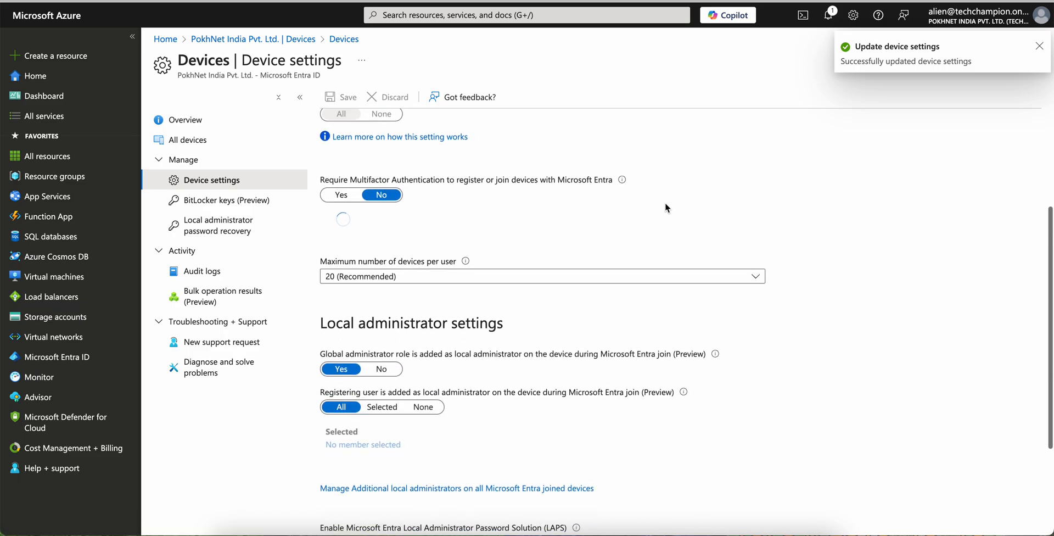
- Set the maximum number of devices per user to 5 and save the device settings
{"action": "left_click", "coordinate": [410, 272]}
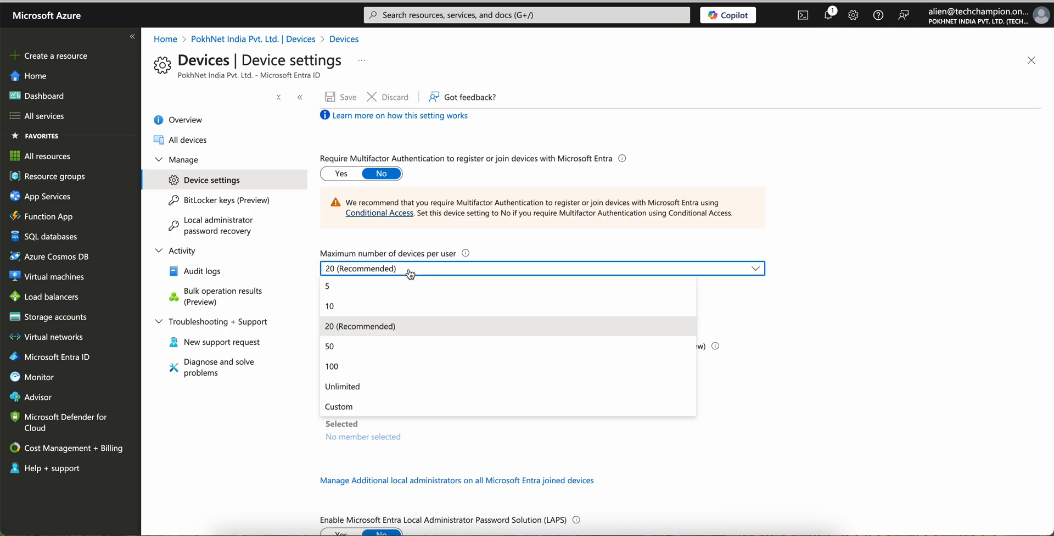
{"action": "left_click", "coordinate": [399, 303]}
{"action": "left_click", "coordinate": [360, 270]}
{"action": "left_click", "coordinate": [358, 287]}
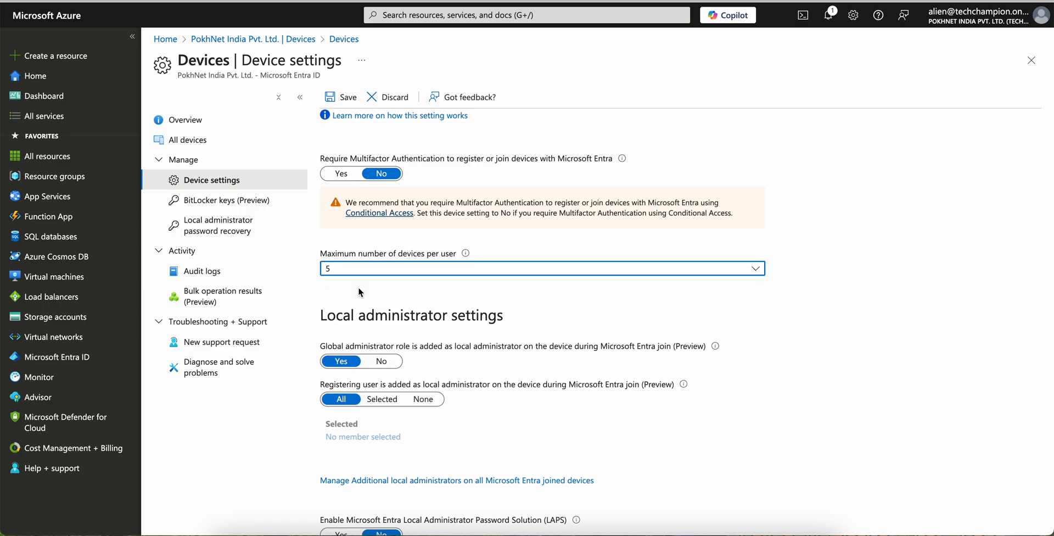
{"action": "left_click", "coordinate": [345, 97]}
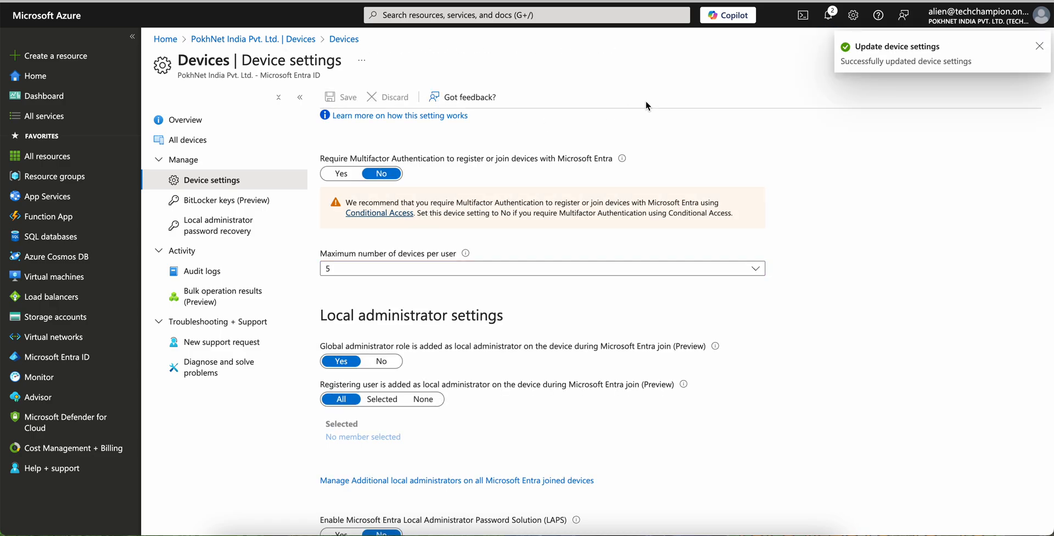
- Reload the Device settings page and check the saved maximum number of devices per user
{"action": "left_click", "coordinate": [226, 200]}
{"action": "left_click", "coordinate": [259, 181]}
{"action": "scroll", "coordinate": [568, 235], "scroll_direction": "down", "scroll_amount": 2}
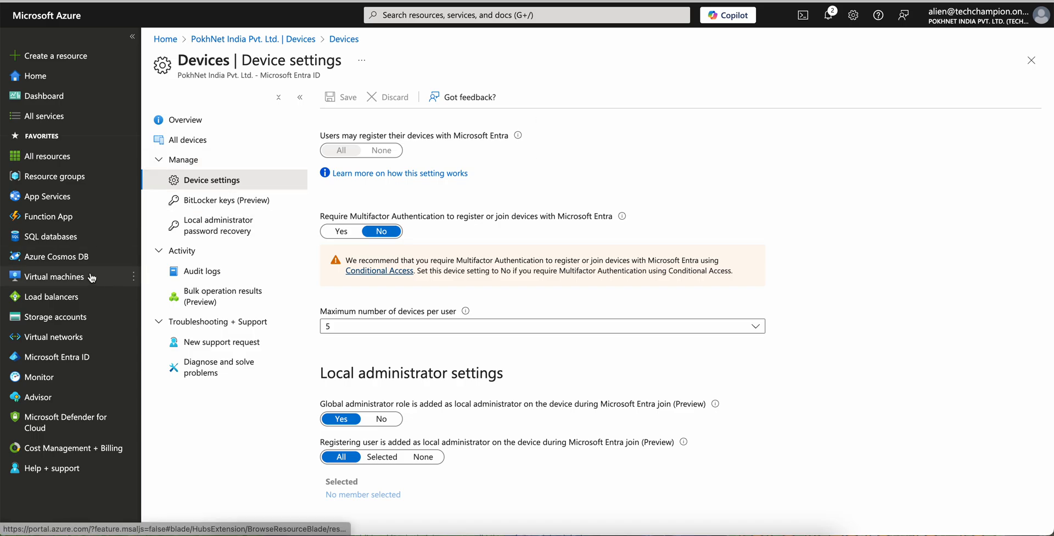
- Open the member user's profile in Microsoft Entra ID and view the devices registered to that account
{"action": "left_click", "coordinate": [56, 356]}
{"action": "left_click", "coordinate": [247, 200]}
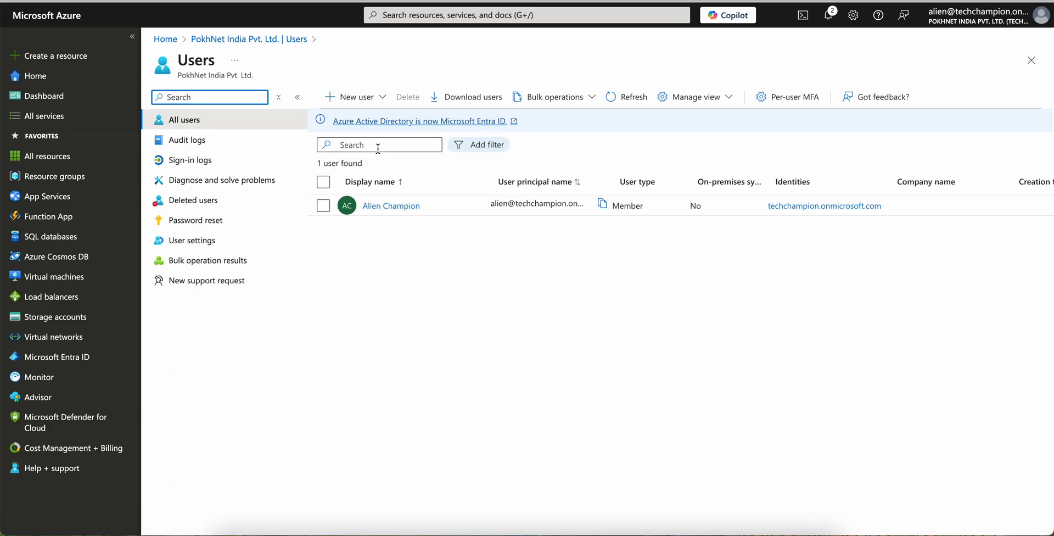
{"action": "left_click", "coordinate": [386, 206]}
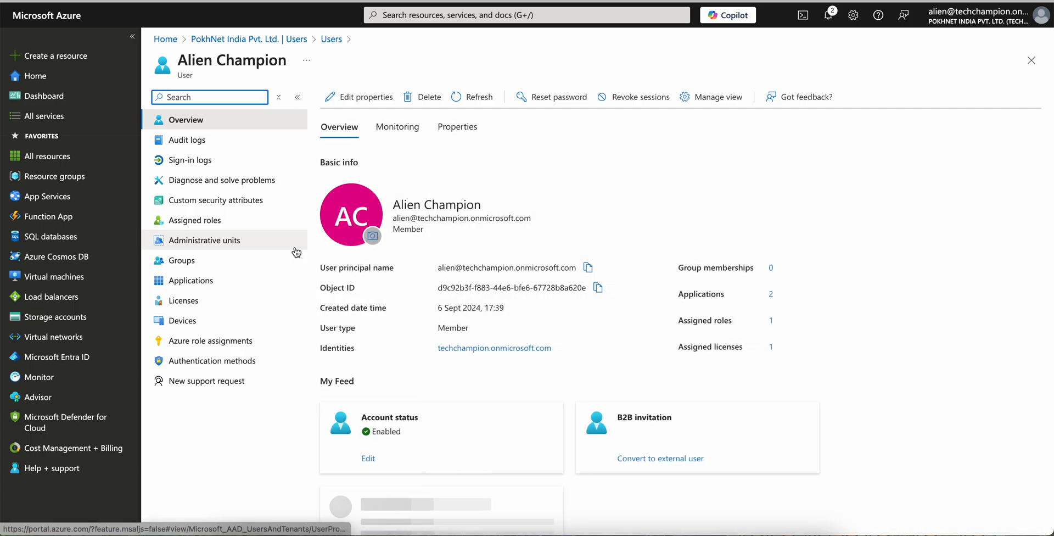
{"action": "left_click", "coordinate": [224, 320]}
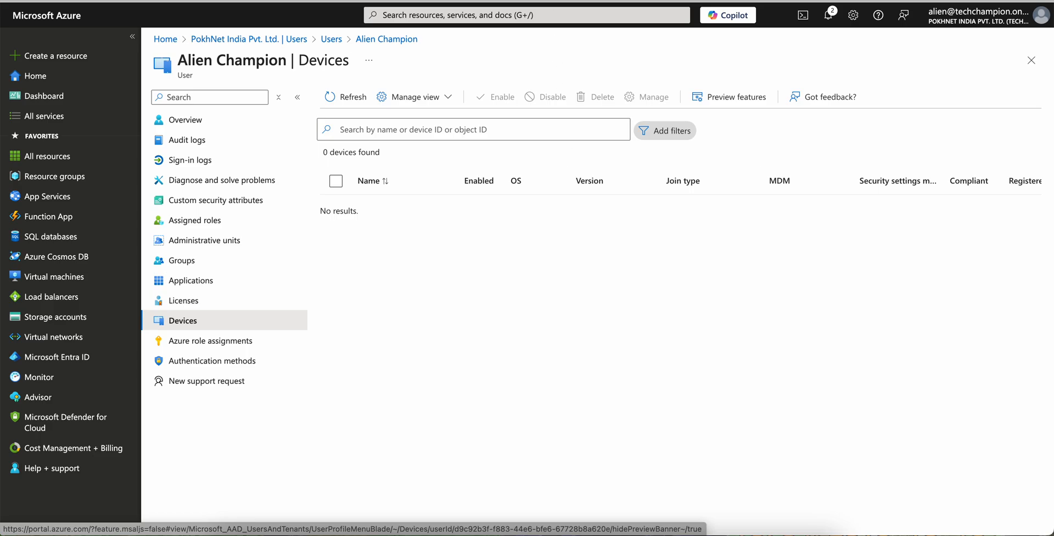
- Switch to the Microsoft Intune admin center and open the Enrollment failures report among the device monitoring reports
{"action": "left_click", "coordinate": [541, 0]}
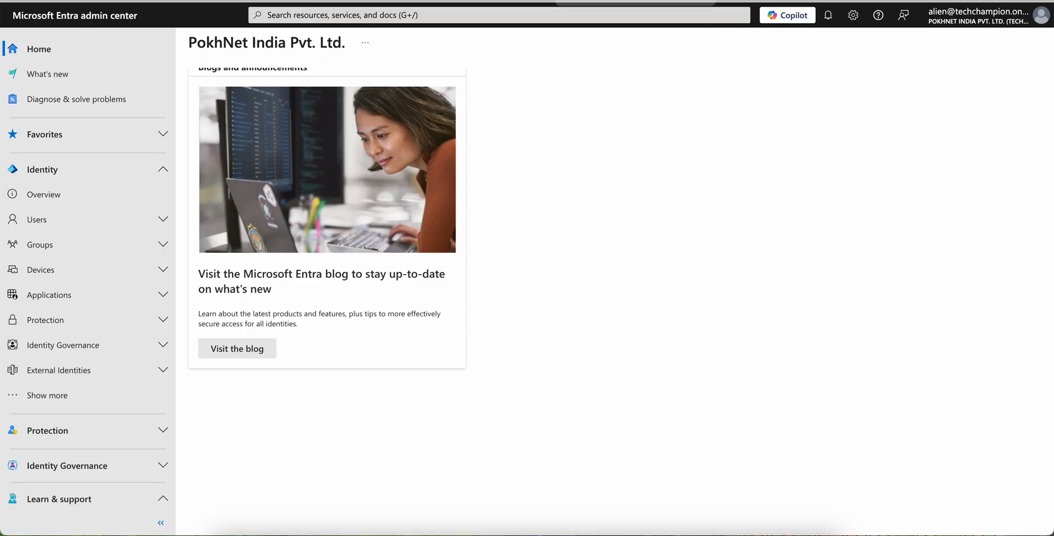
{"action": "left_click", "coordinate": [387, 1]}
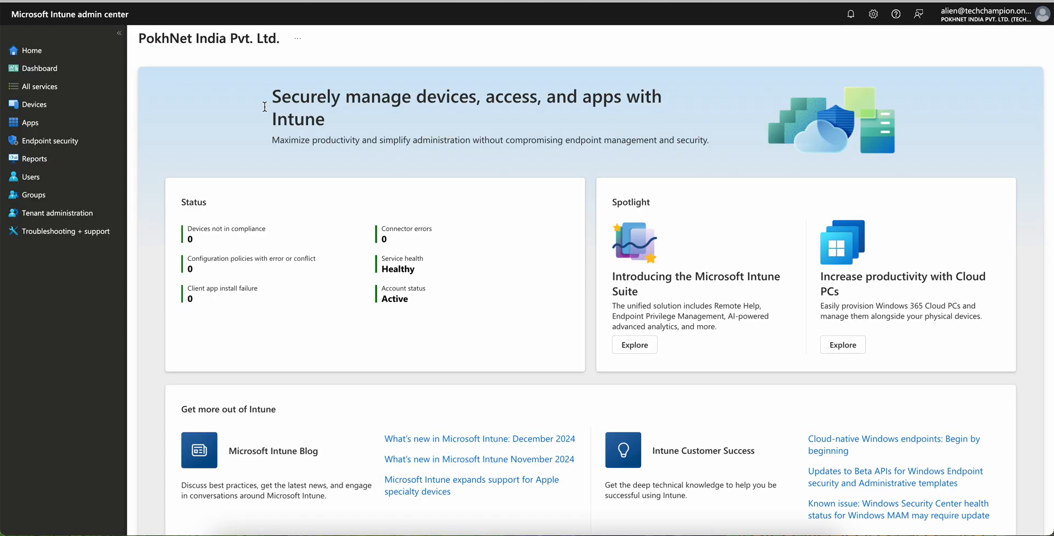
{"action": "left_click", "coordinate": [55, 104]}
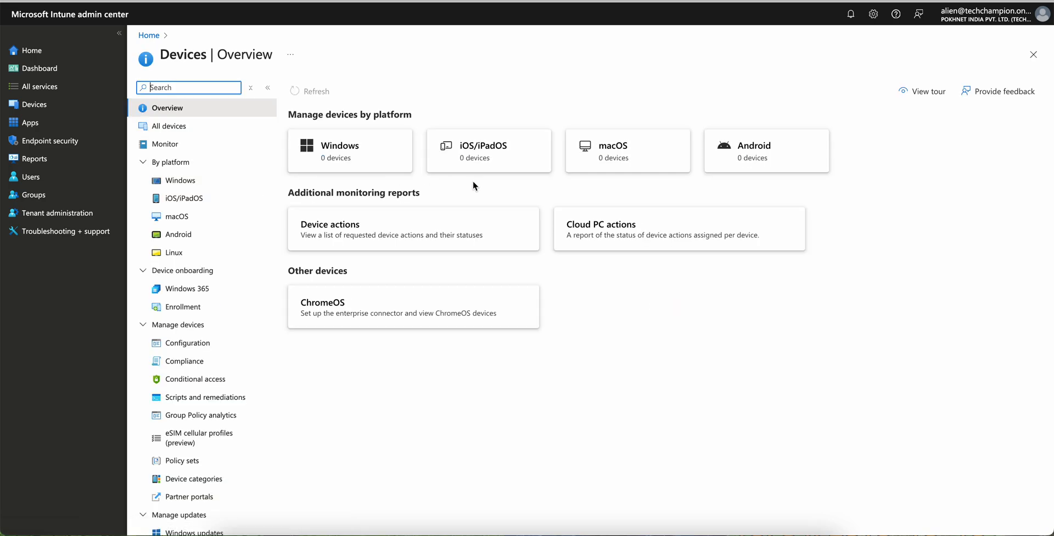
{"action": "left_click", "coordinate": [211, 144]}
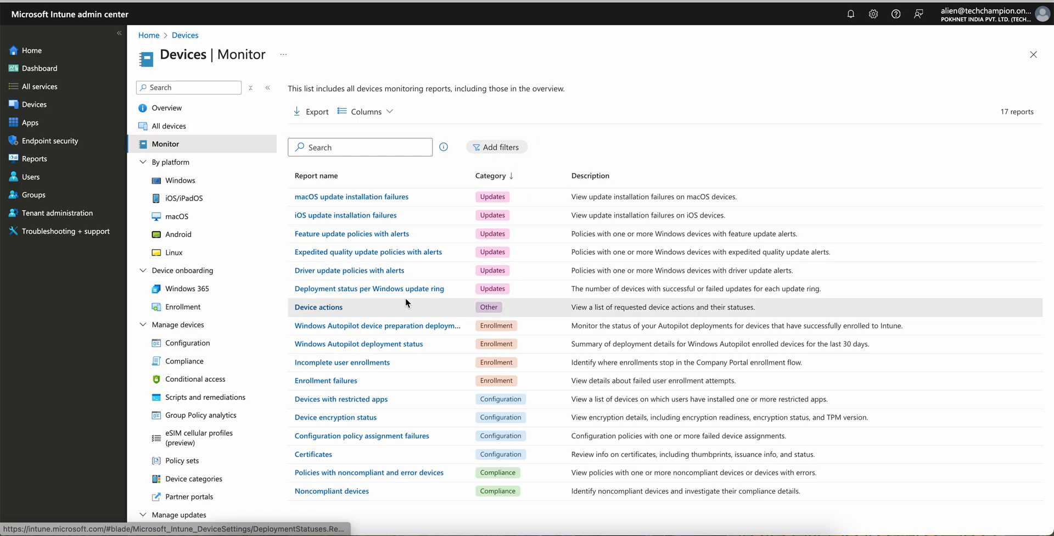
{"action": "left_click", "coordinate": [337, 380]}
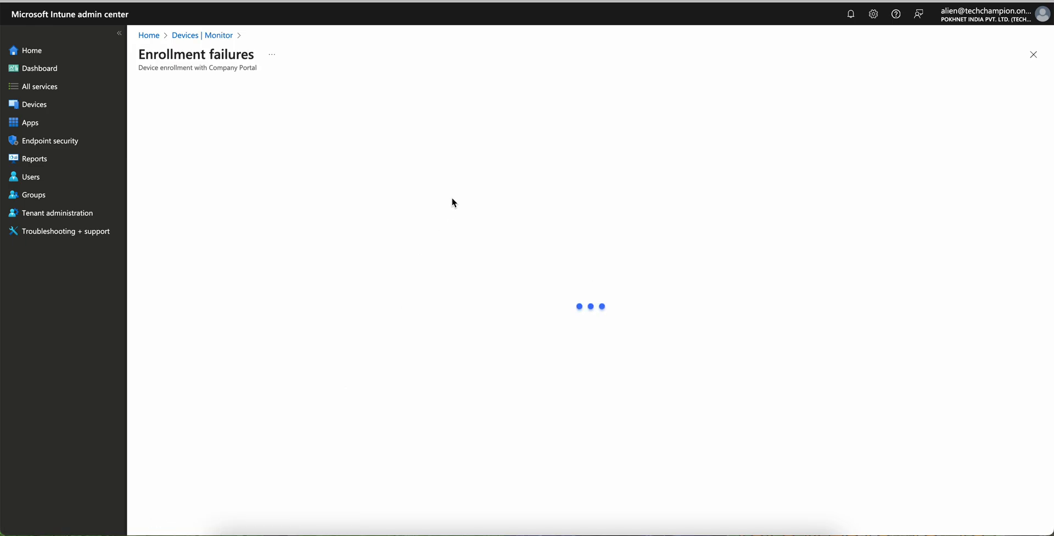
- Check enrollment failures for the single user and for all users, and return to the device monitoring reports
{"action": "left_click", "coordinate": [199, 148]}
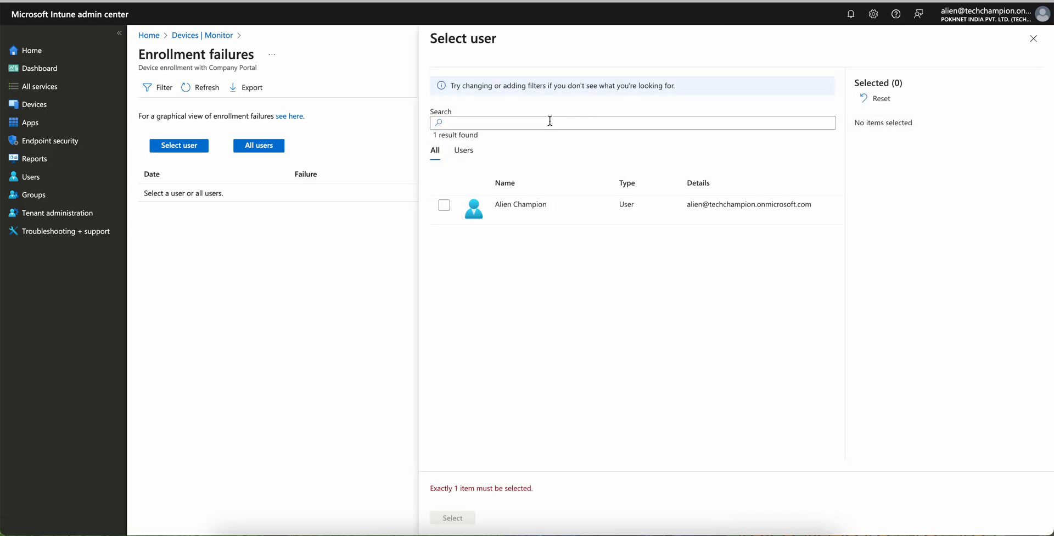
{"action": "left_click", "coordinate": [476, 202]}
{"action": "left_click", "coordinate": [452, 517]}
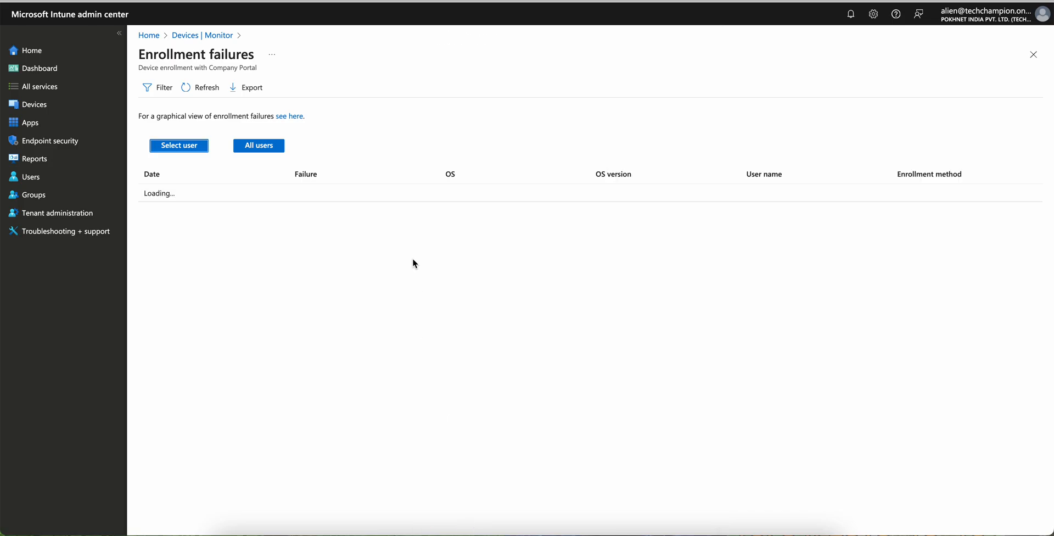
{"action": "left_click", "coordinate": [271, 148]}
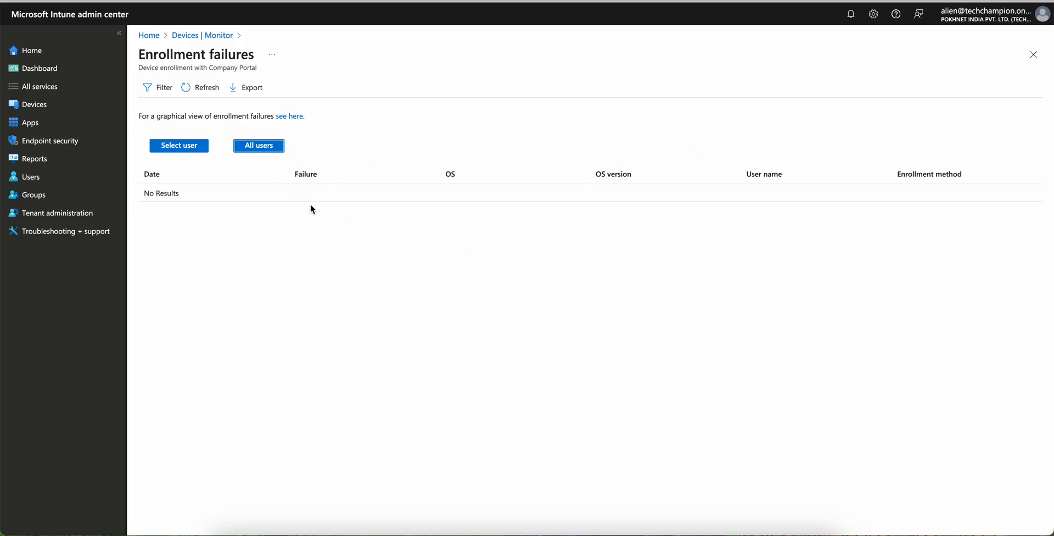
{"action": "left_click", "coordinate": [223, 37]}
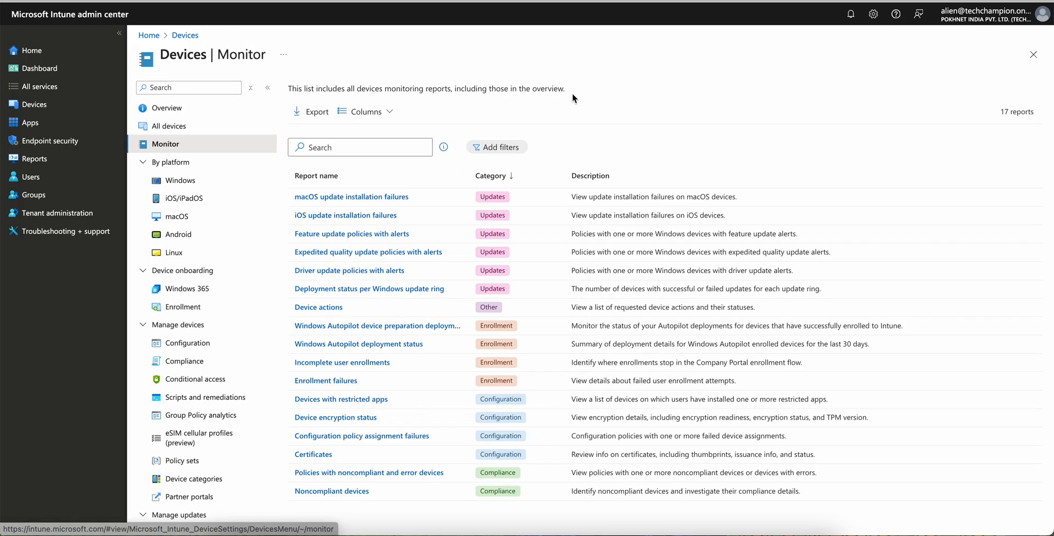